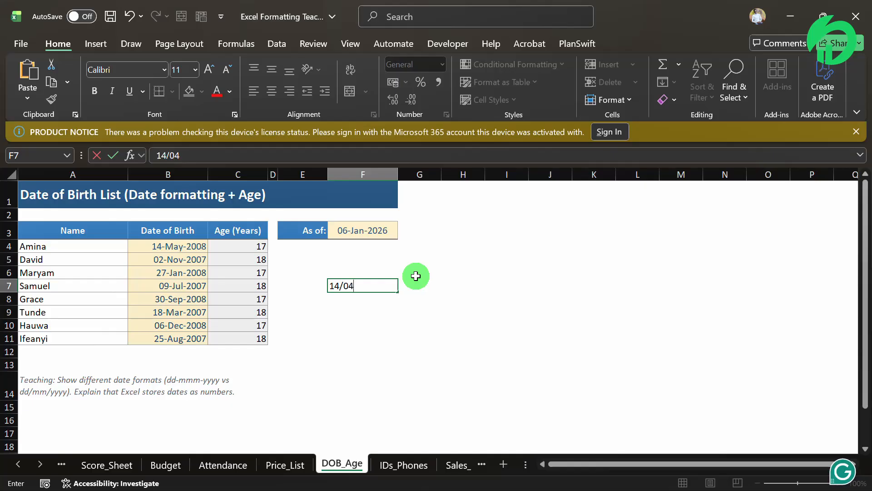
Enter 14/04/2024 in F7 and confirm Excel stores it as a date.
type("04/202")
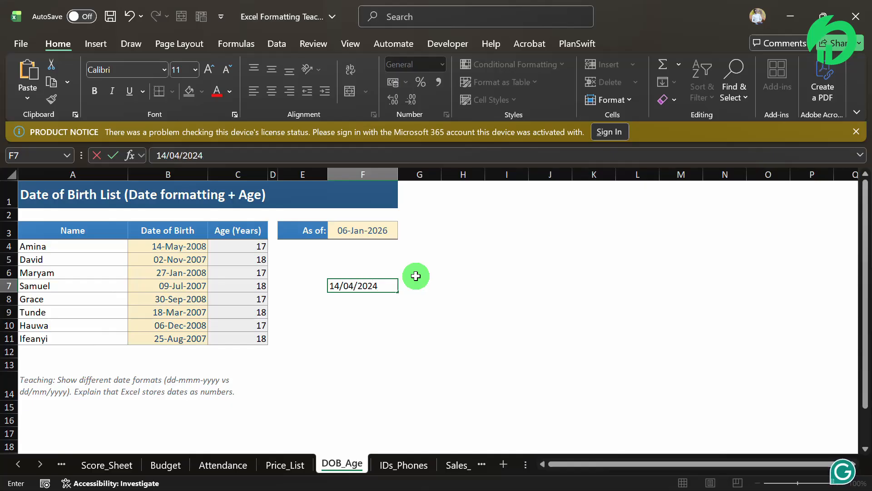
type("4")
key("Return")
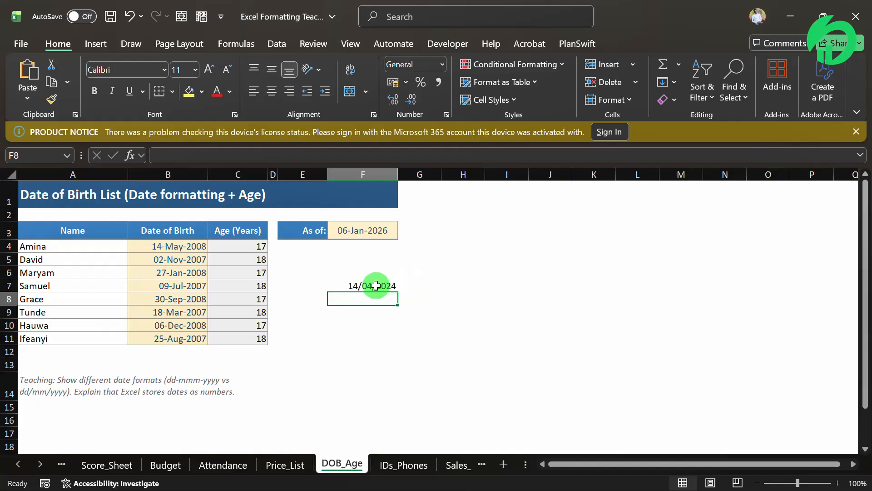
left_click(375, 286)
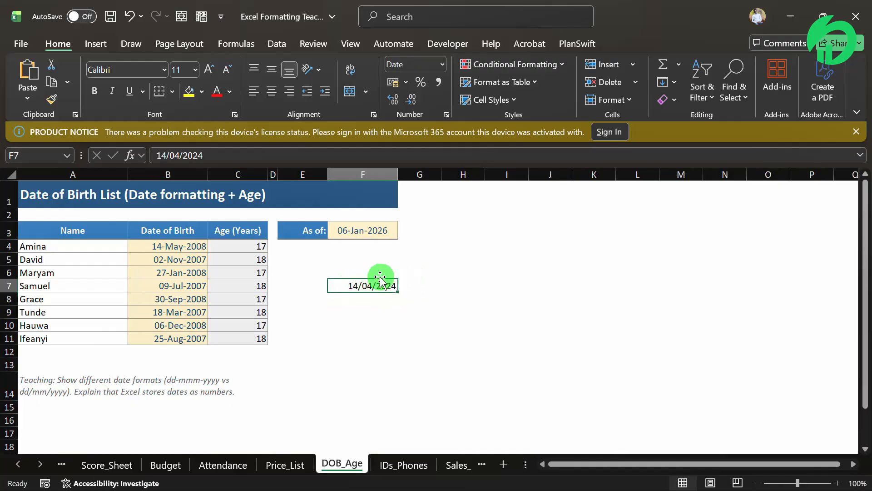
mouse_move(827, 481)
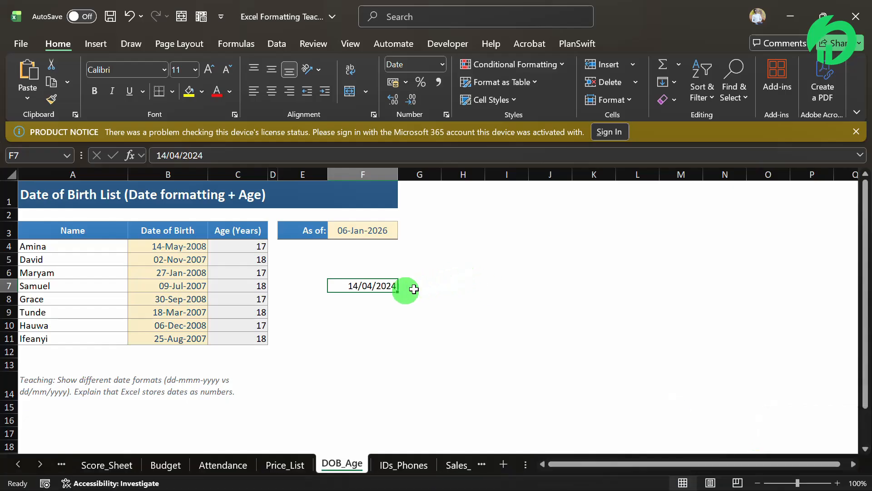
left_click(348, 303)
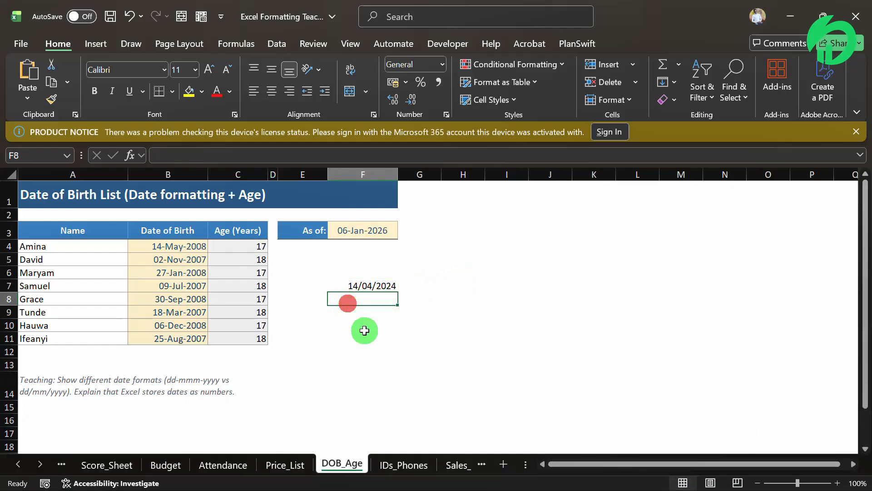
Enter 31/04/2024 in F8, then edit the day to make it 30/04/2024.
type("31")
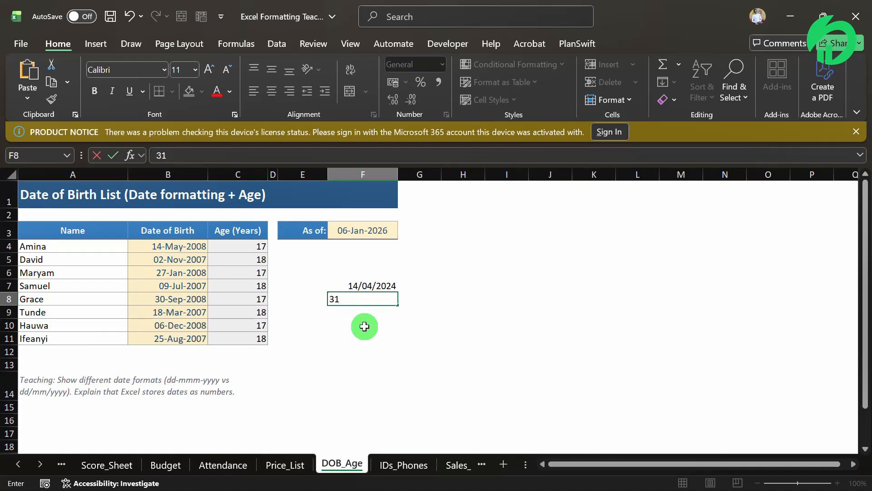
type("/04/")
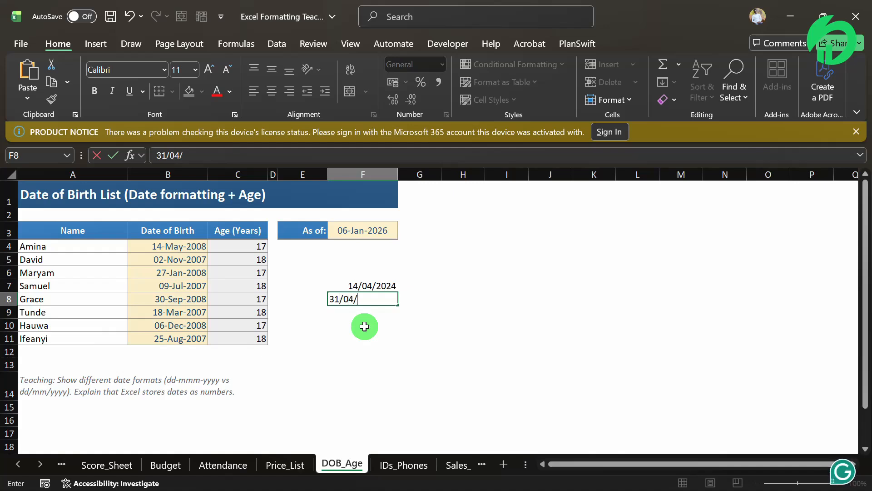
type("2024")
key("Return")
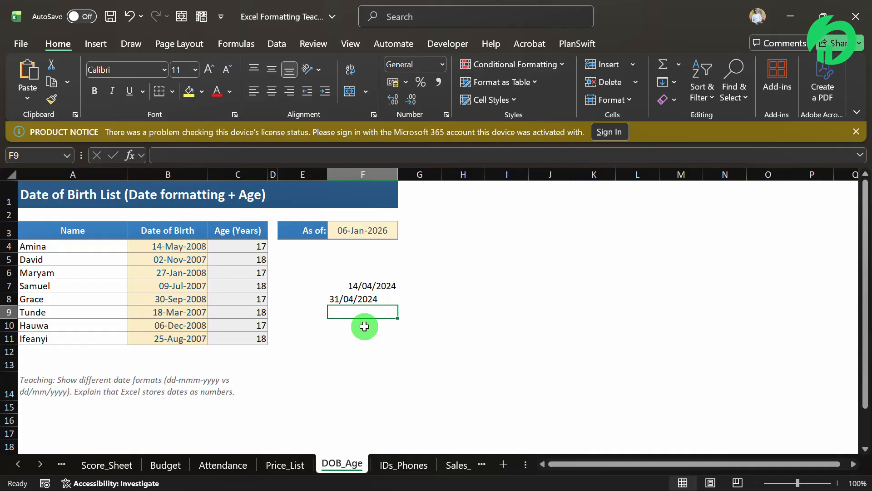
double_click(348, 301)
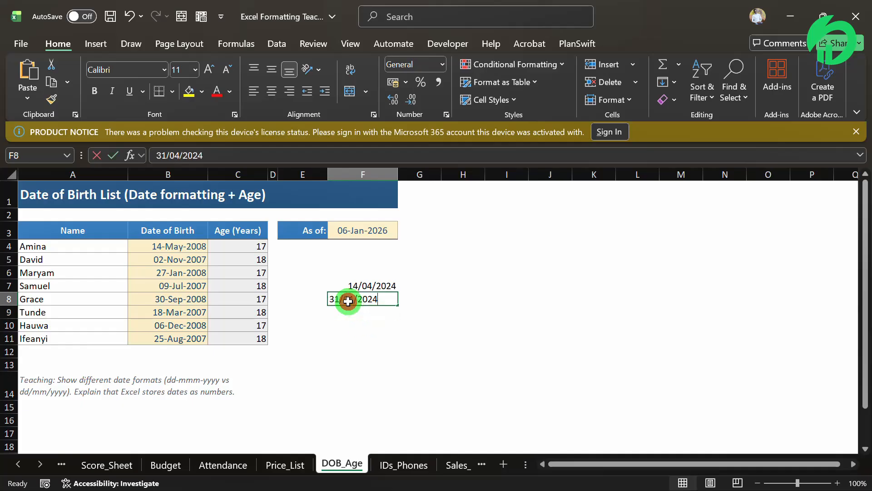
left_click(338, 298)
key("BackSpace")
type("0")
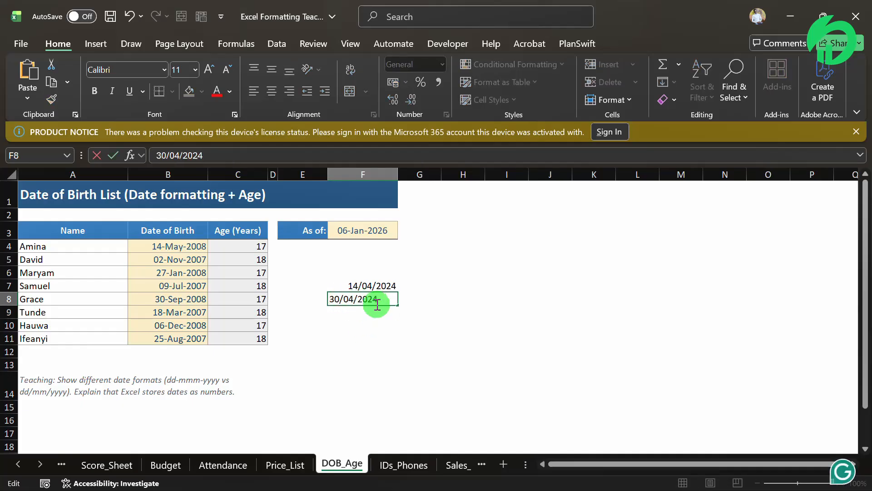
key("Return")
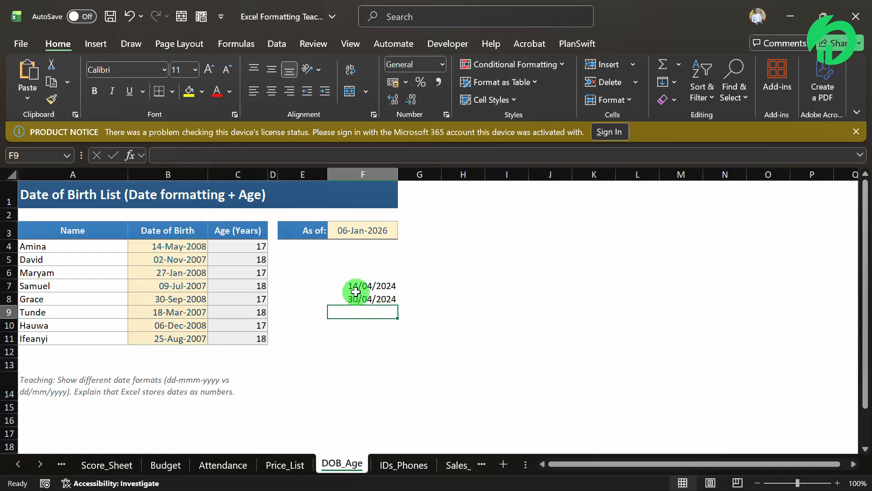
left_click(348, 296)
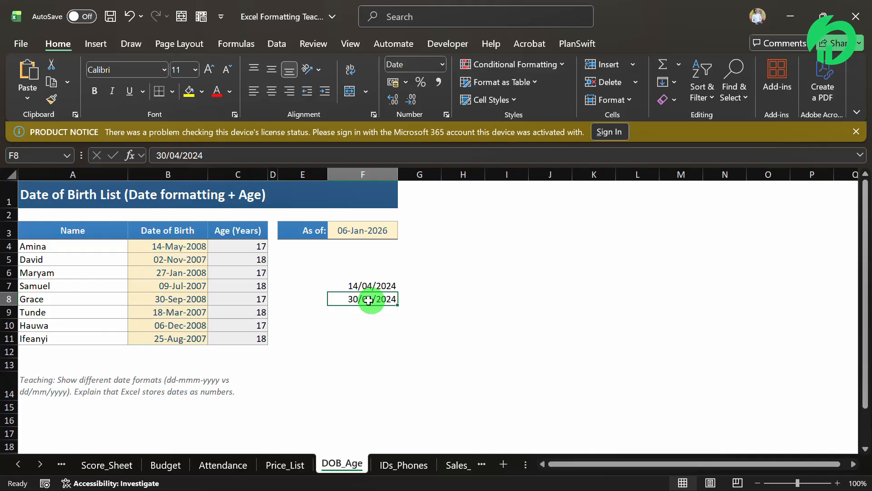
left_click(355, 319)
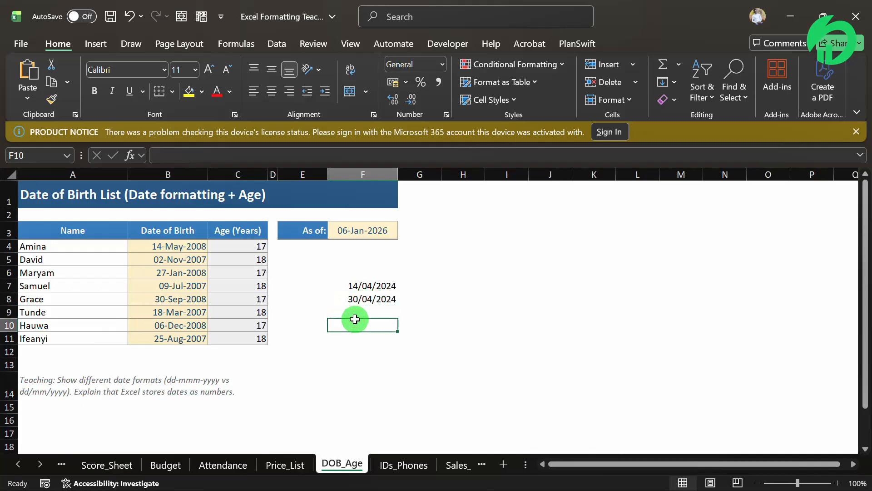
Type 04/31/2025 in F10 and inspect it, seeing it stays left-aligned text.
type("04/31")
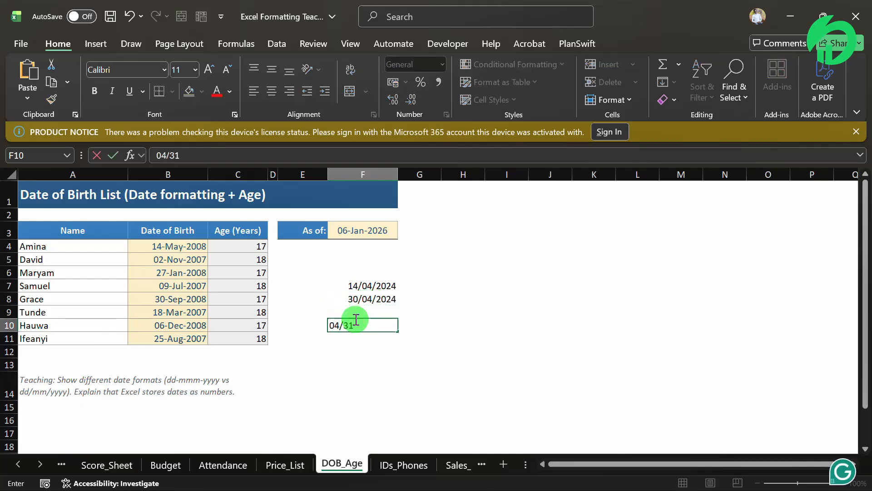
type("/2025")
key("Return")
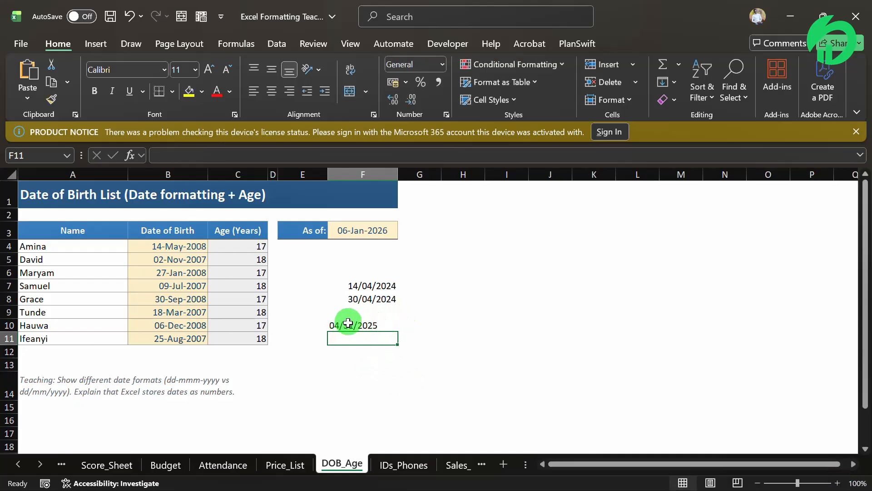
left_click(336, 325)
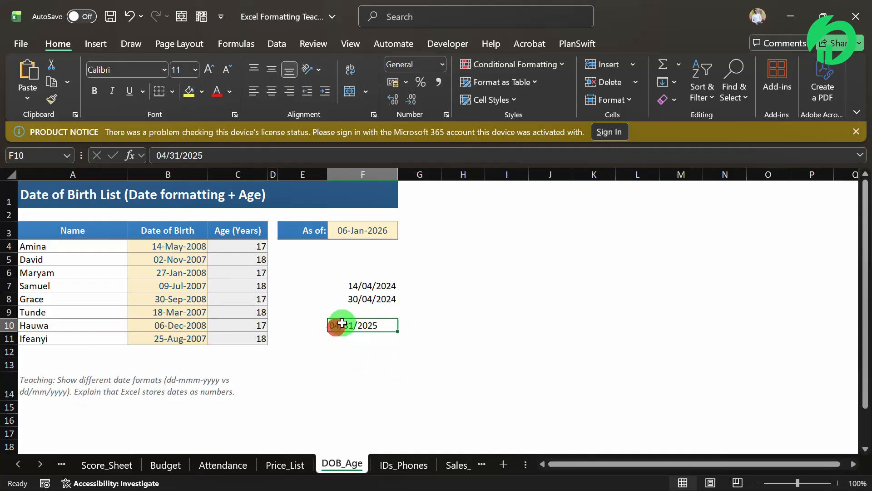
left_click(348, 325)
left_click(372, 325)
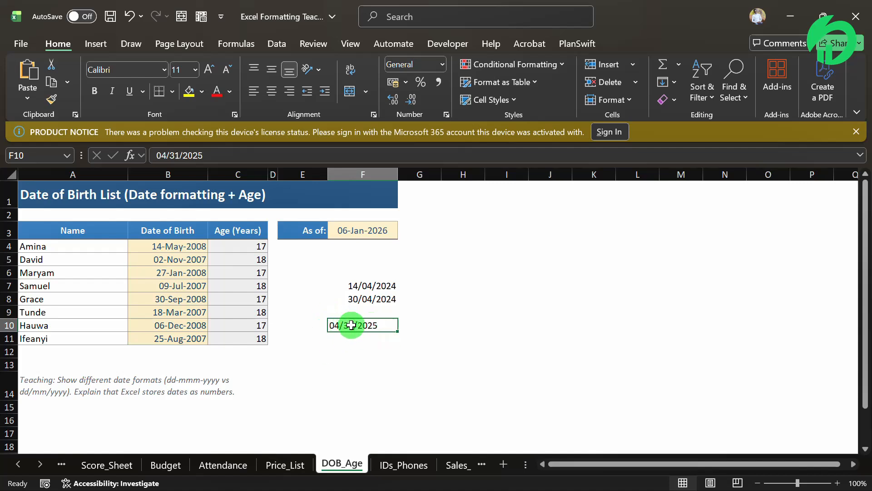
left_click(471, 256)
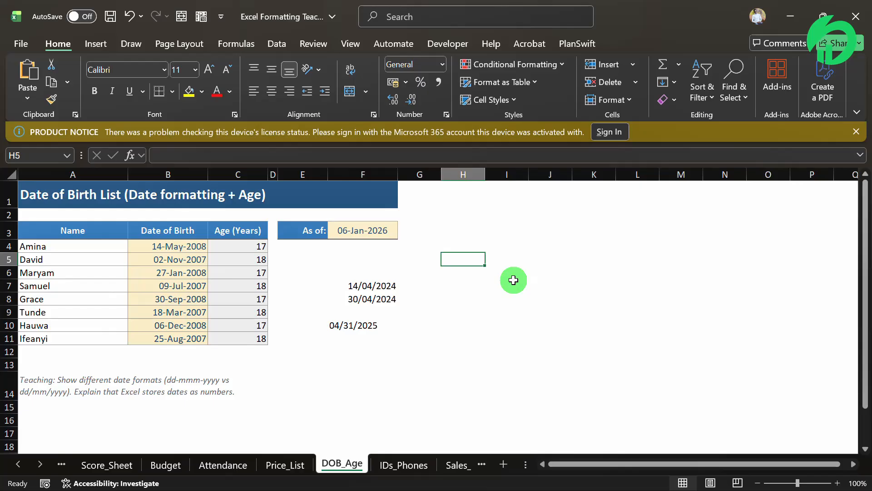
Type the notes dd-mm-yyyy, mm-dd-yyyy and yy into H5, H6 and H7.
type("dd")
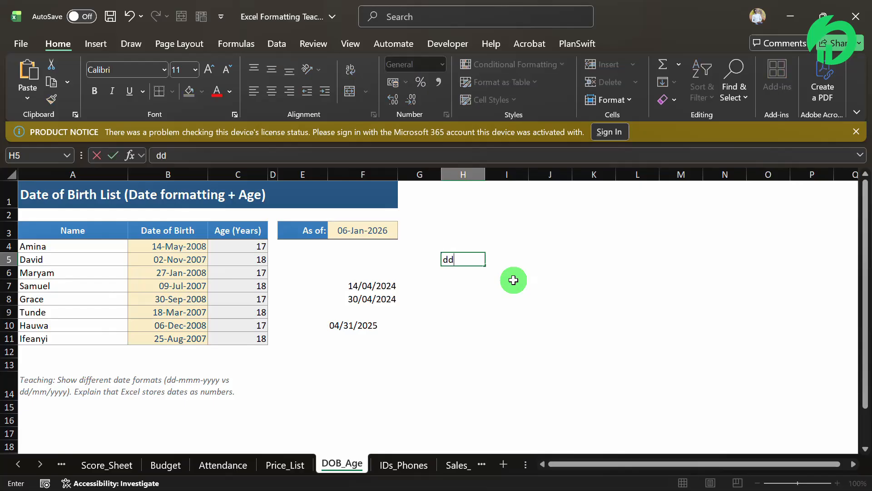
type("-")
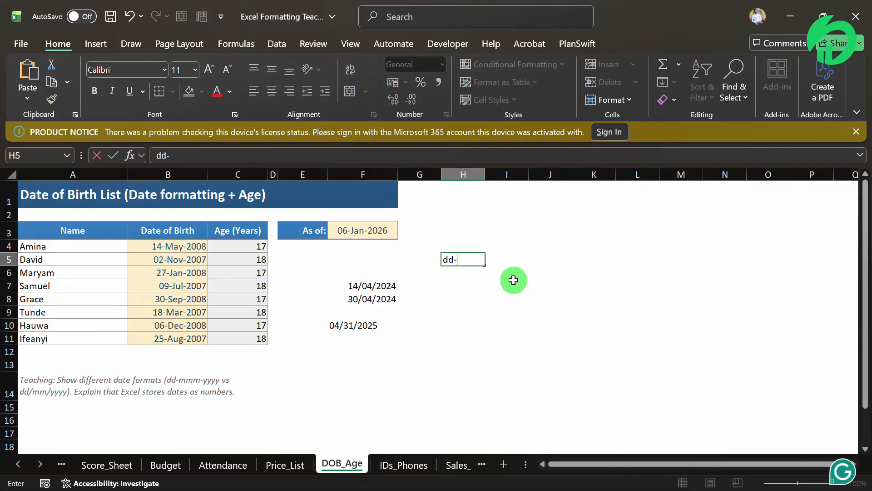
type("mm-")
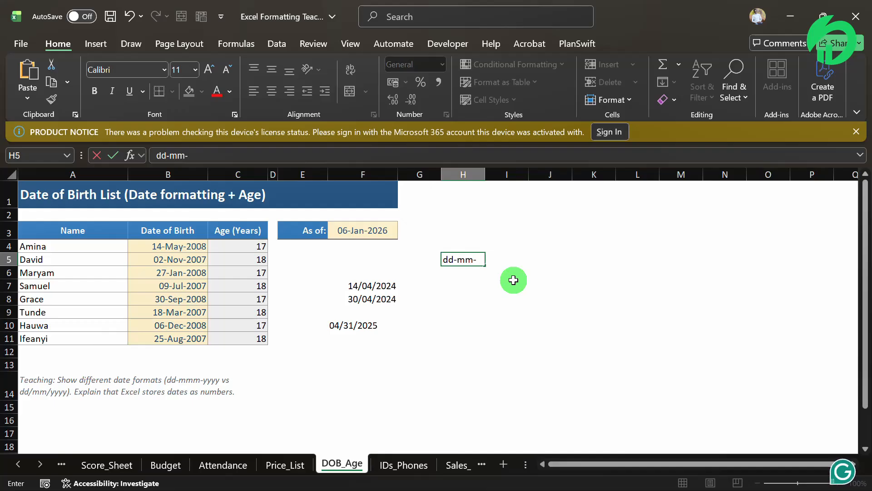
type("yyyy")
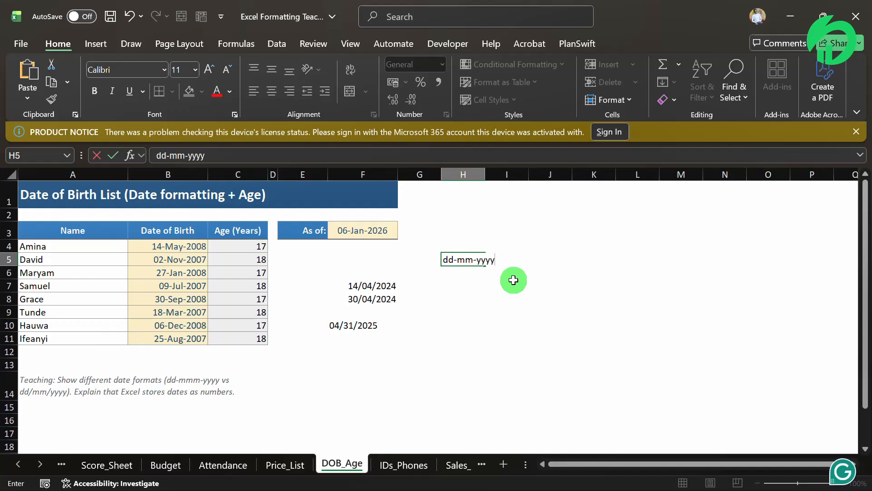
key("Return")
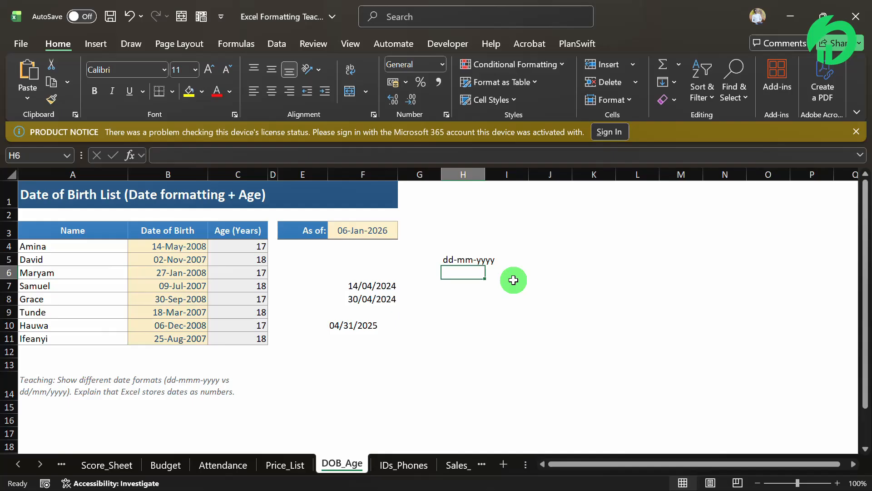
type("mm-dd")
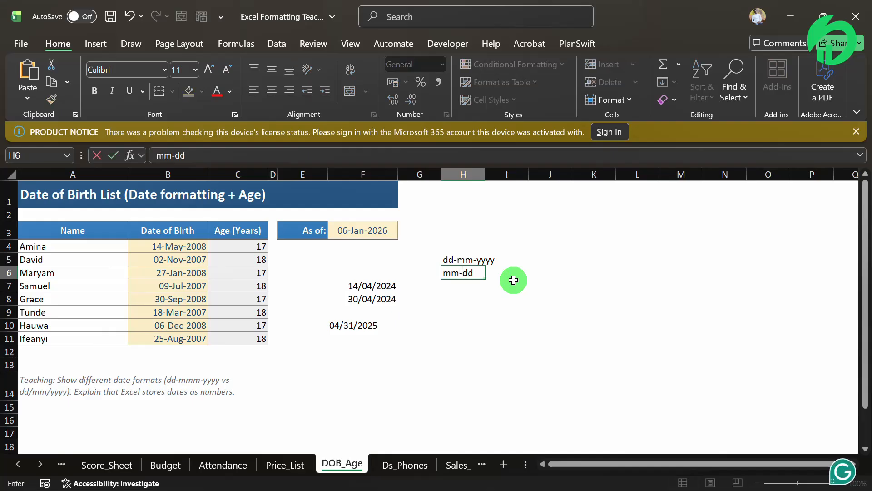
type("-yyyy")
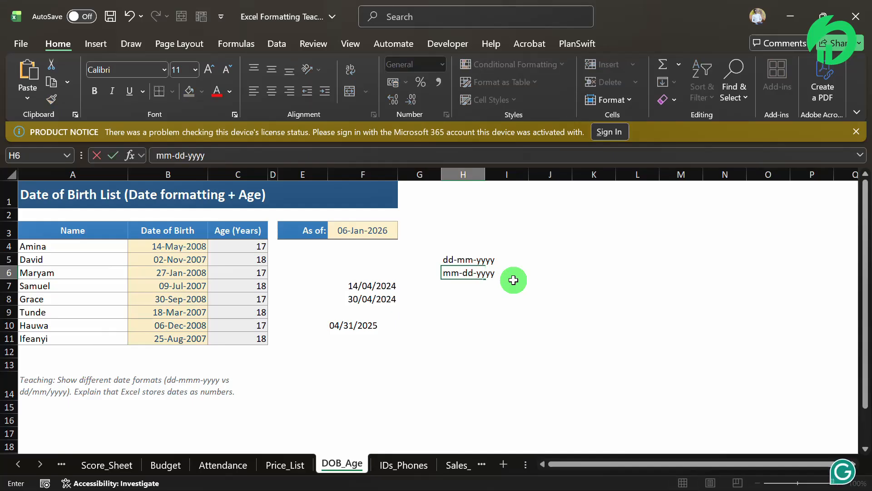
key("Return")
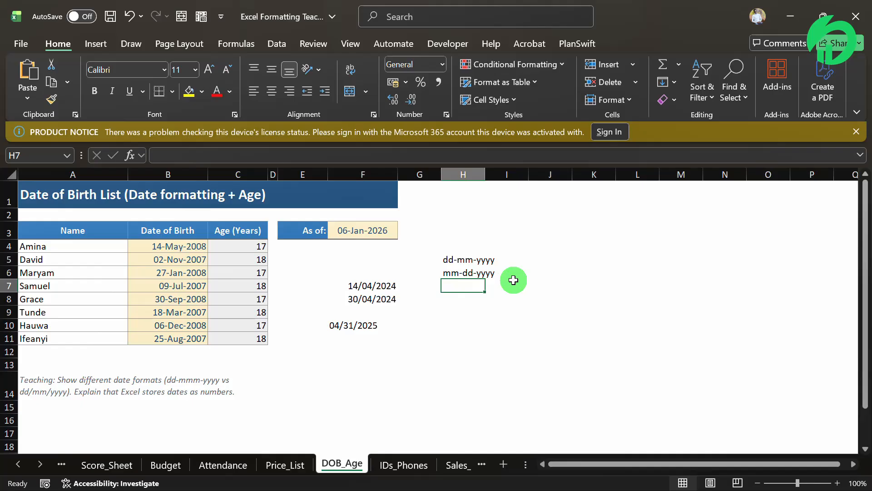
type("yy")
key("Return")
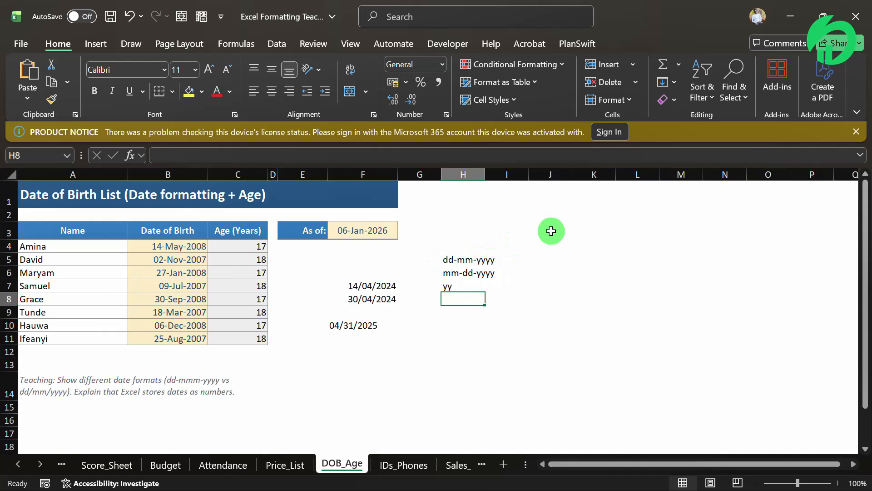
mouse_move(377, 286)
left_mouse_down()
mouse_move(374, 302)
mouse_move(384, 296)
left_mouse_up()
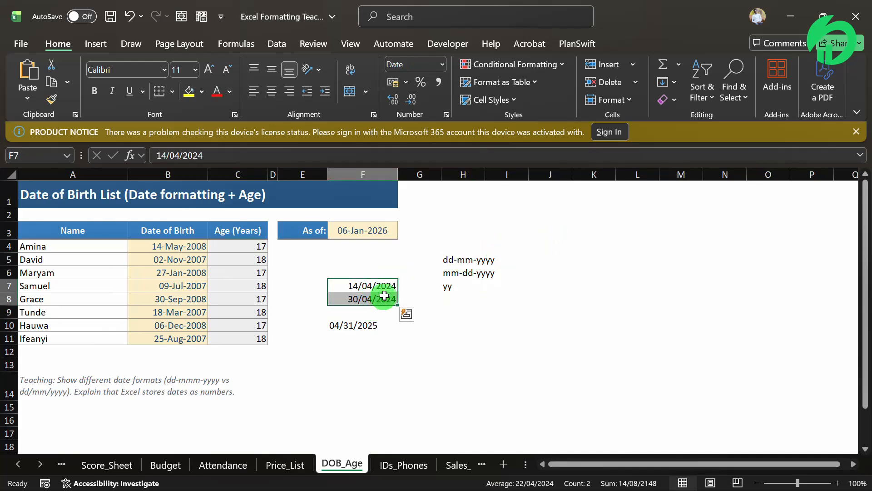
Apply Long Date to F7 and F8, showing 14 April 2024 and 30 April 2024.
key("ctrl+q")
left_click(336, 296)
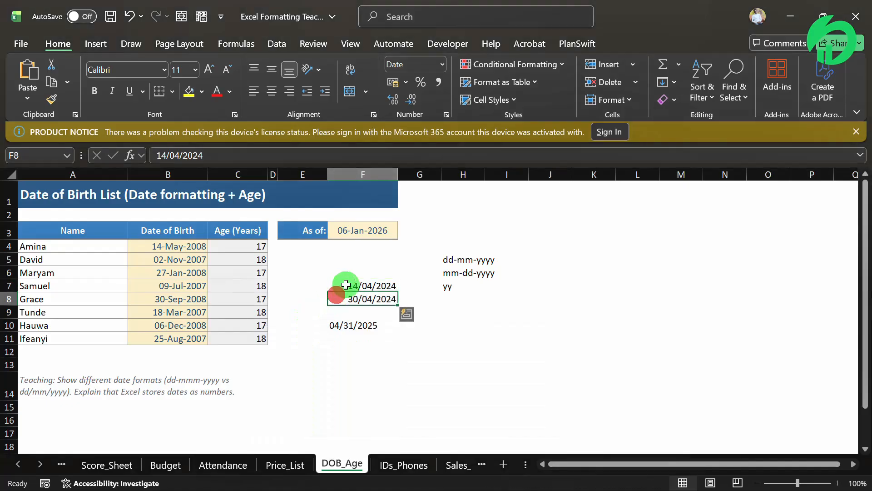
left_click(345, 285)
left_click(442, 63)
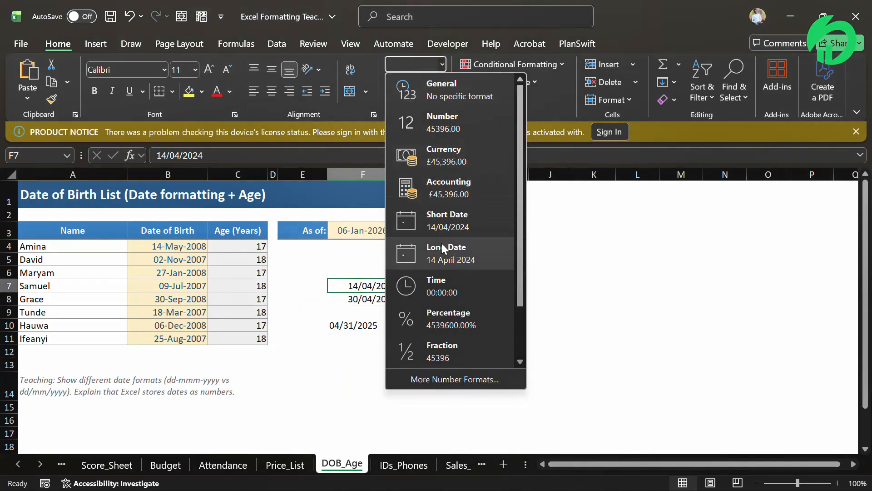
left_click(443, 246)
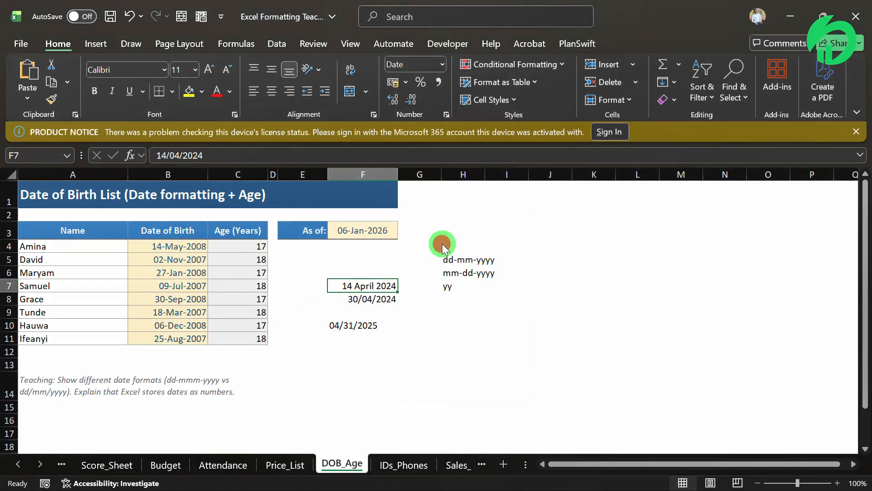
left_click(378, 299)
left_click(440, 63)
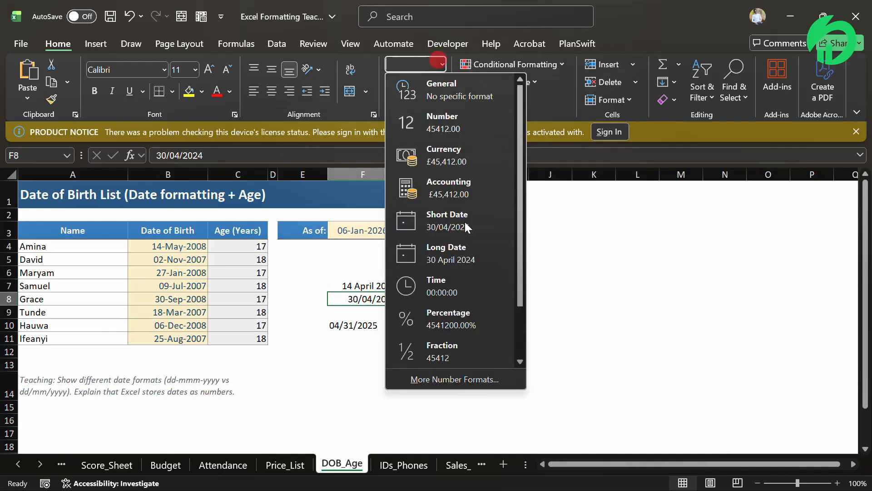
left_click(458, 254)
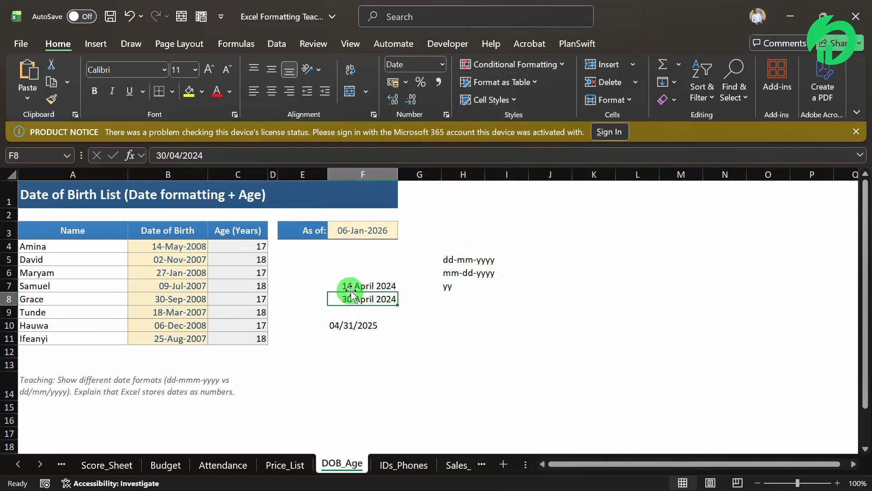
left_click_drag(344, 286, 358, 298)
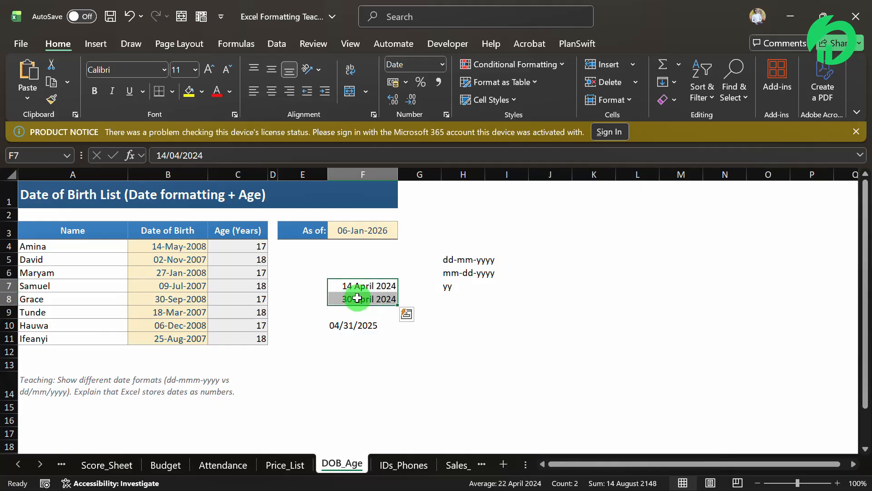
left_click(442, 64)
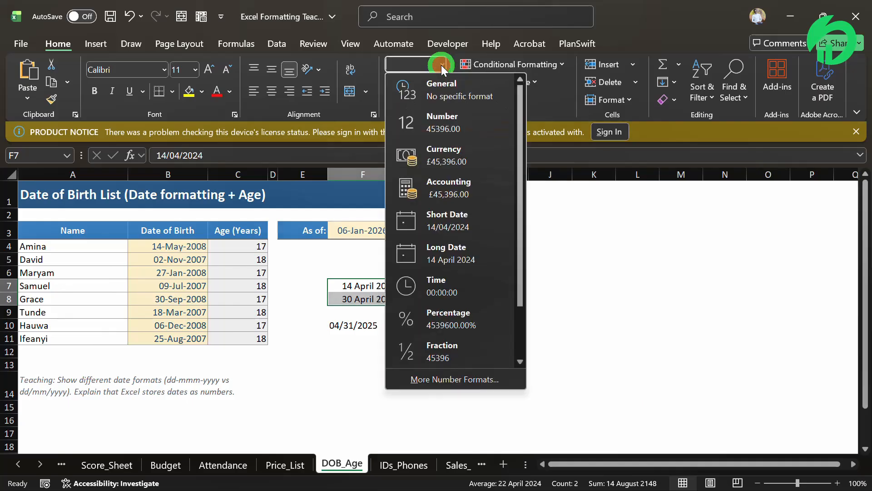
Open Format Cells and preview Date types 14/03/2012, 14/03/12 and 14/3/12.
left_click(450, 378)
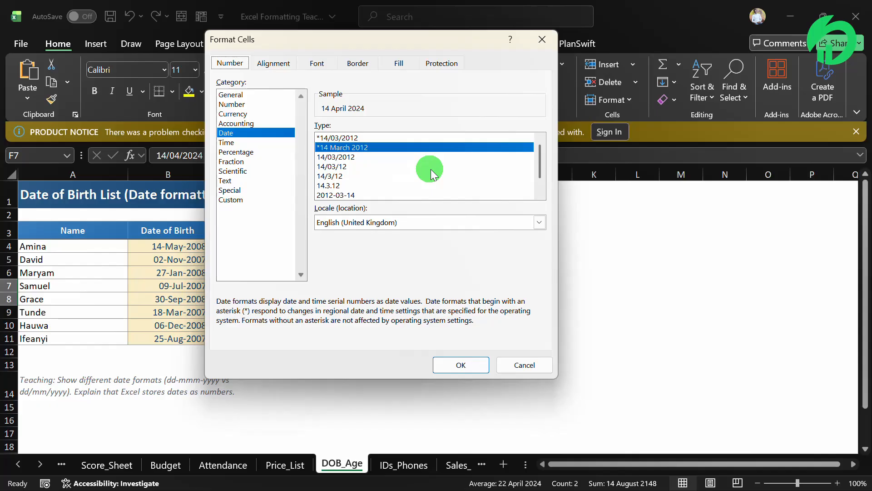
left_click(355, 158)
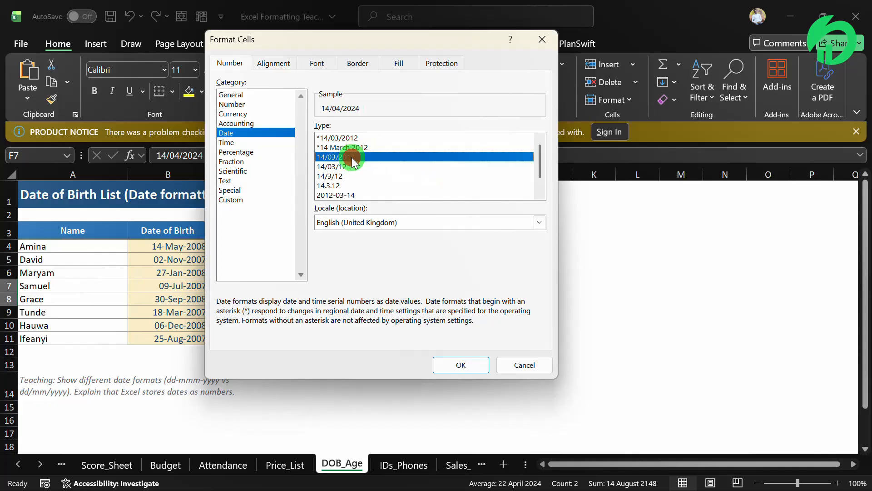
left_click(341, 167)
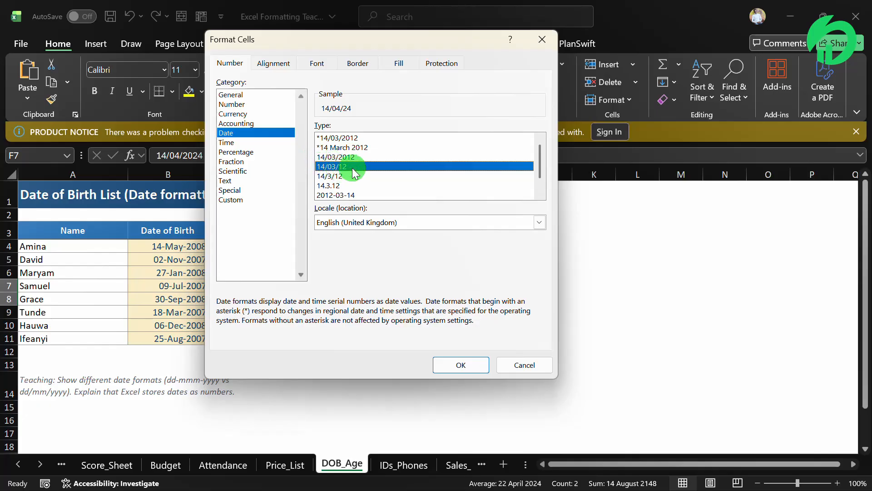
left_click(340, 178)
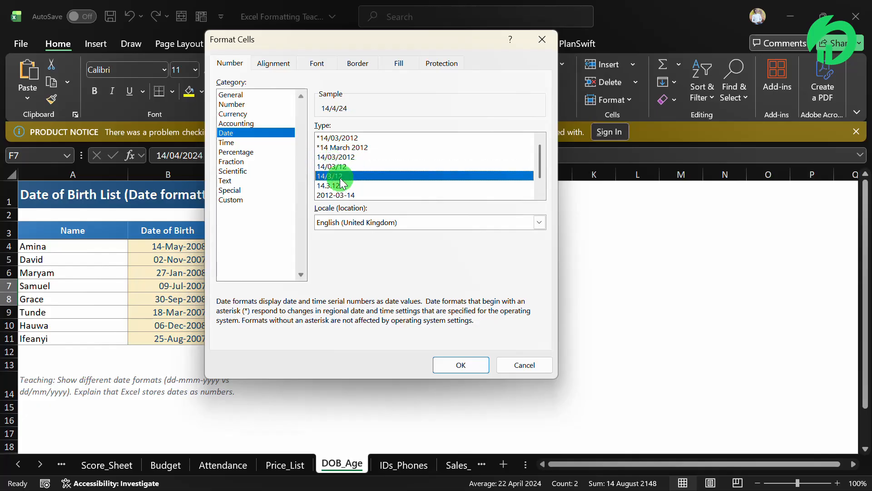
mouse_move(540, 162)
left_mouse_down()
mouse_move(544, 188)
mouse_move(549, 168)
left_mouse_up()
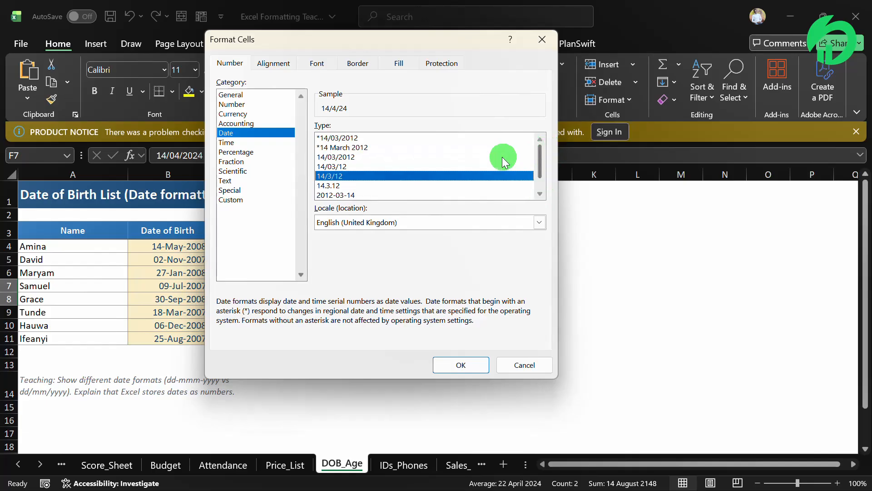
In the Custom category, preview dd-mmm-yyyy, dd-mmm, dd-mmm-yy and mmm-yy, ending on dd/mm/yyyy.
left_click(232, 200)
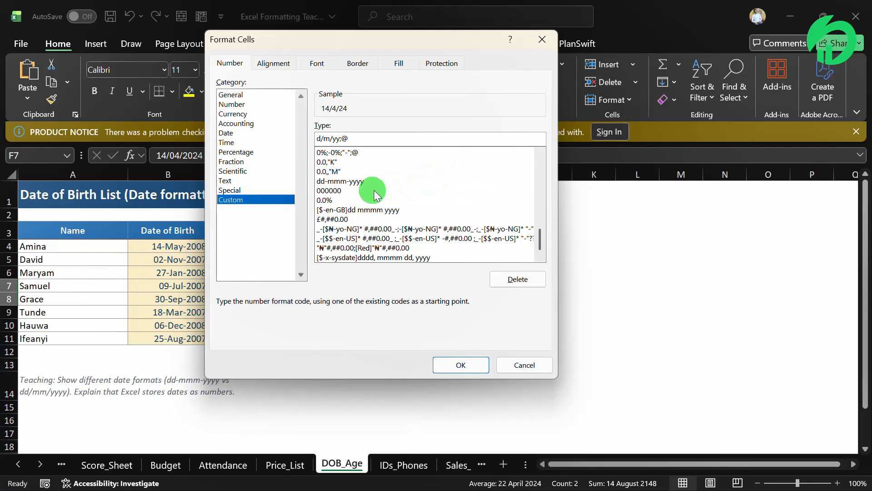
left_click(359, 182)
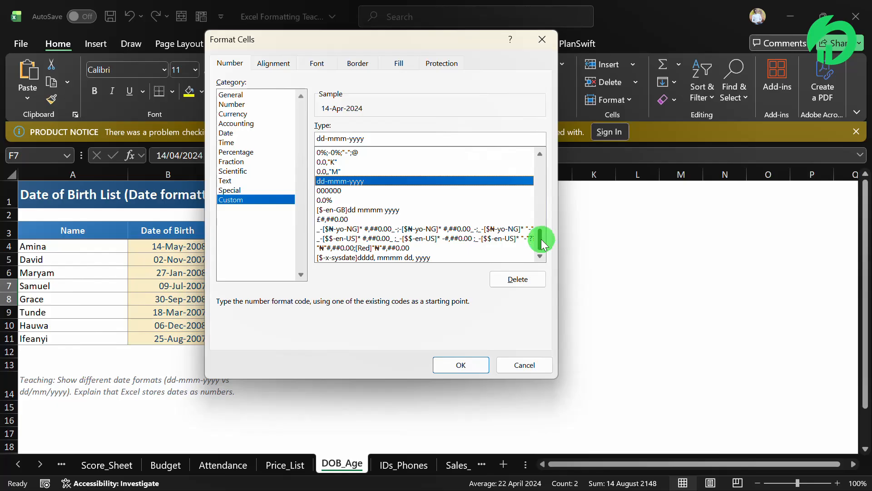
left_click_drag(543, 243, 547, 206)
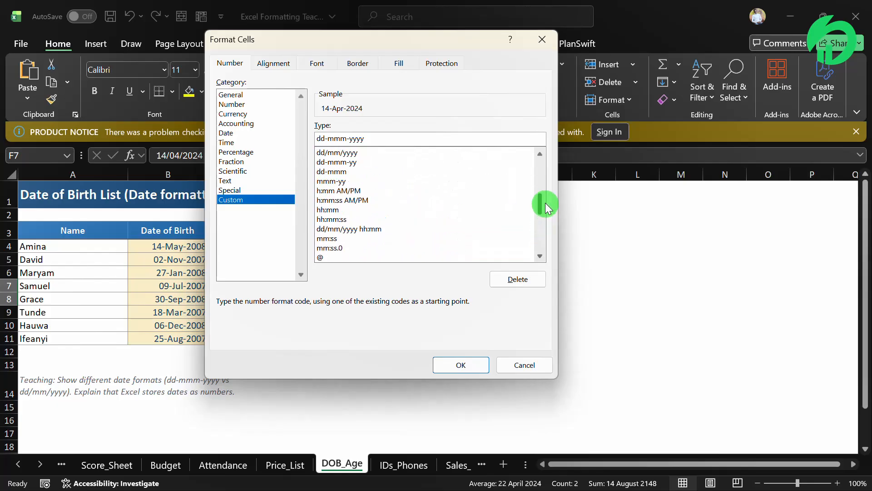
left_click(337, 172)
left_click(339, 161)
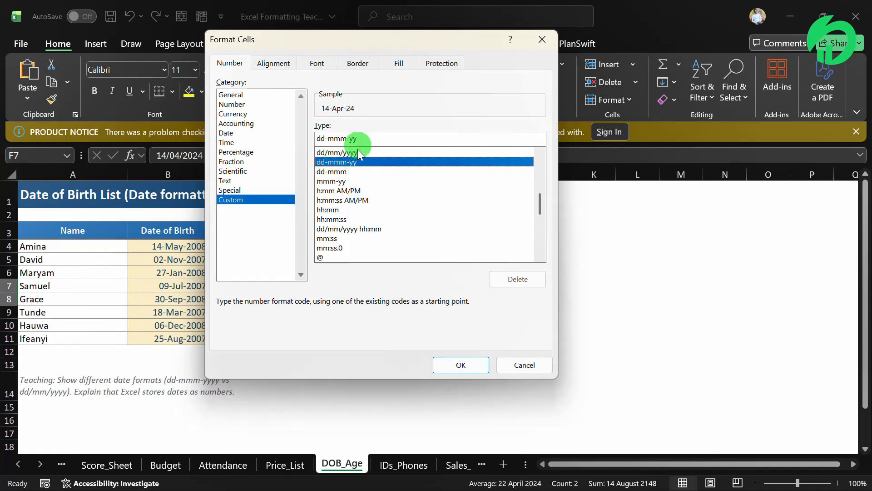
left_click(348, 152)
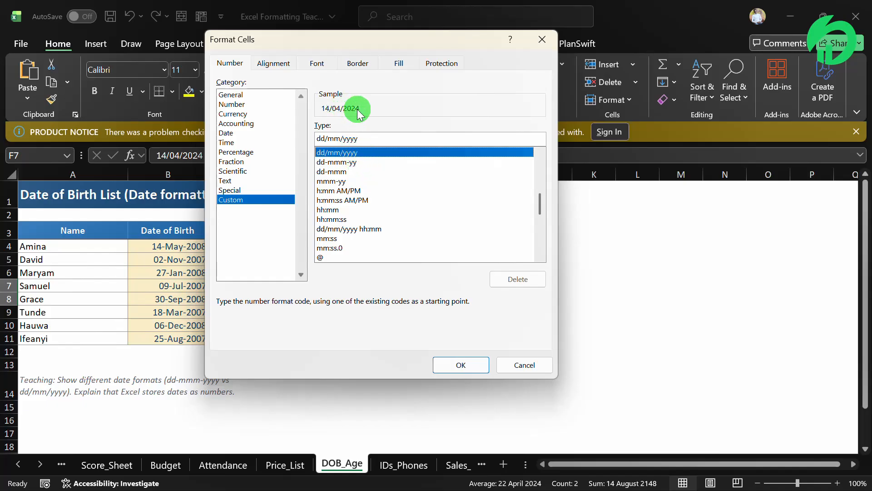
left_click(337, 181)
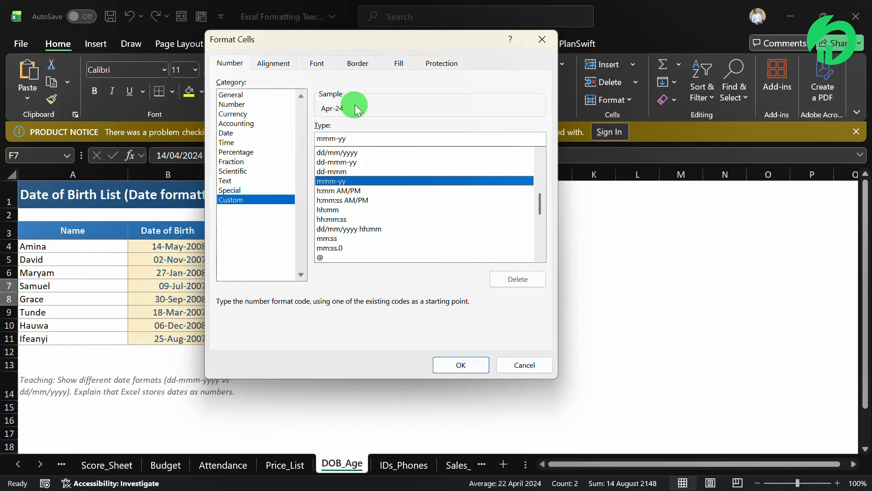
left_click(338, 152)
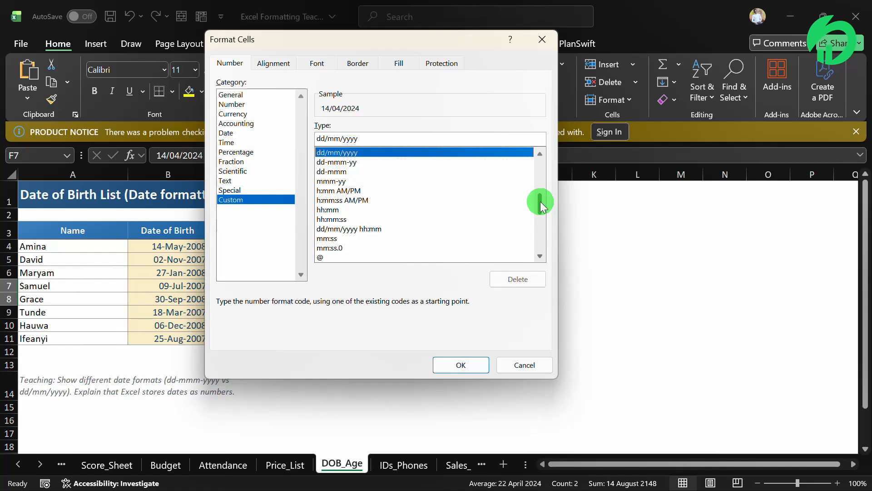
After comparing mmm-yy and dd-mmm, apply dd-mmm-yy so F7:F8 read 14-Apr-24 and 30-Apr-24.
left_click_drag(541, 201, 538, 198)
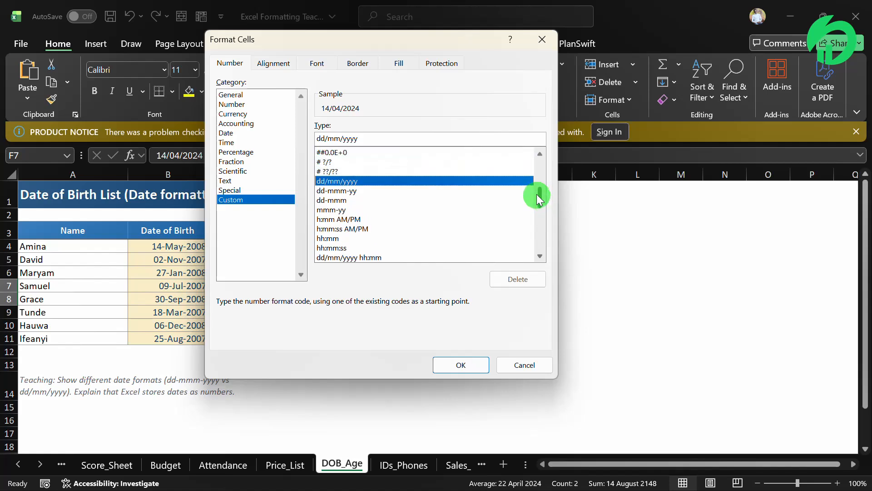
left_click_drag(537, 197, 537, 189)
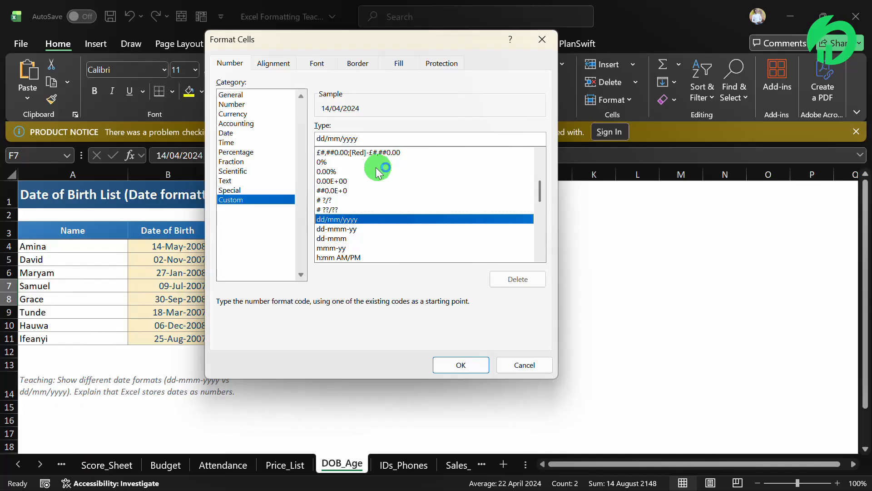
left_click(345, 249)
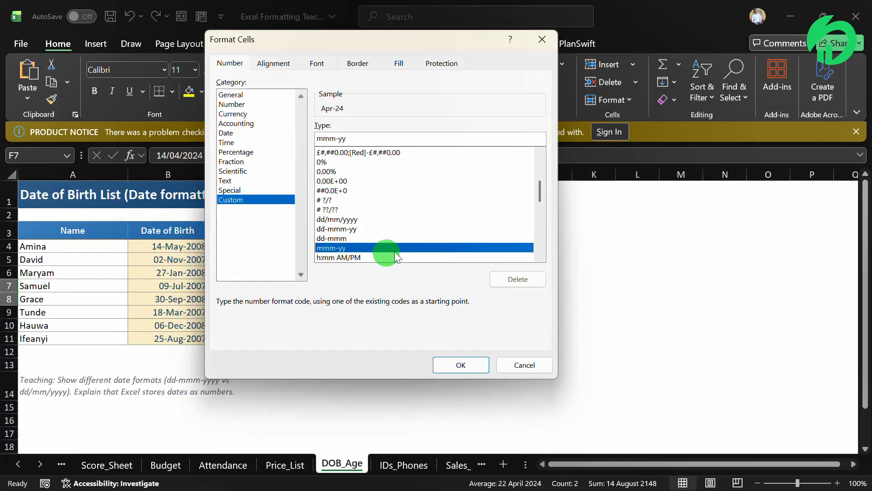
left_click(329, 239)
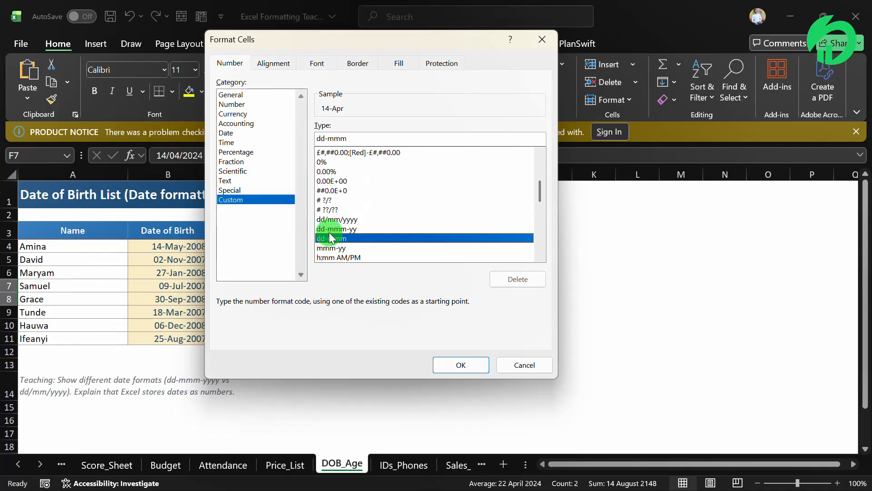
left_click(329, 231)
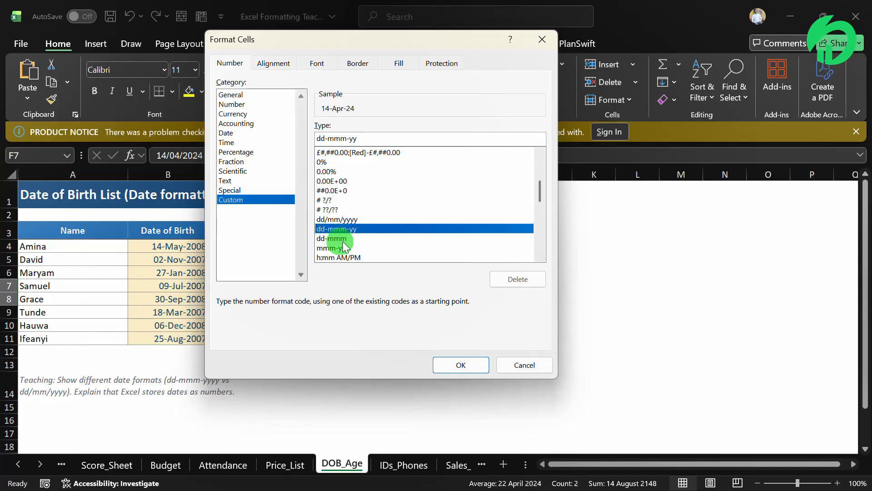
left_click(449, 364)
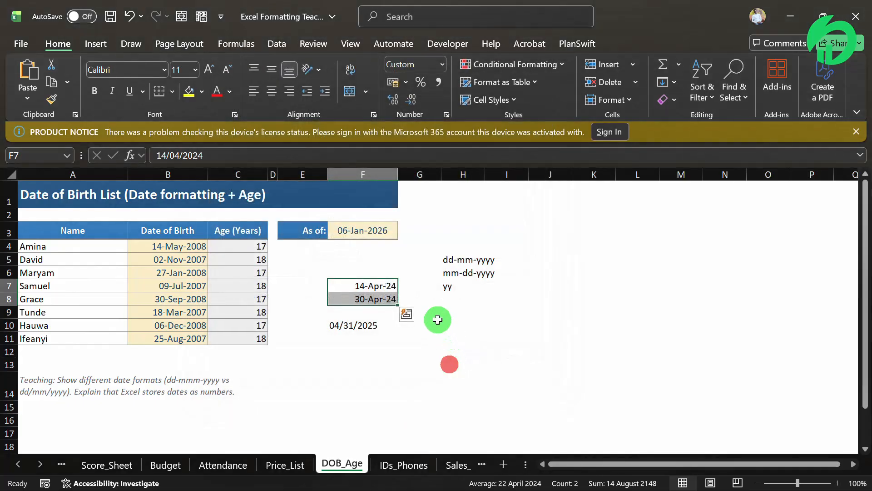
left_click(459, 312)
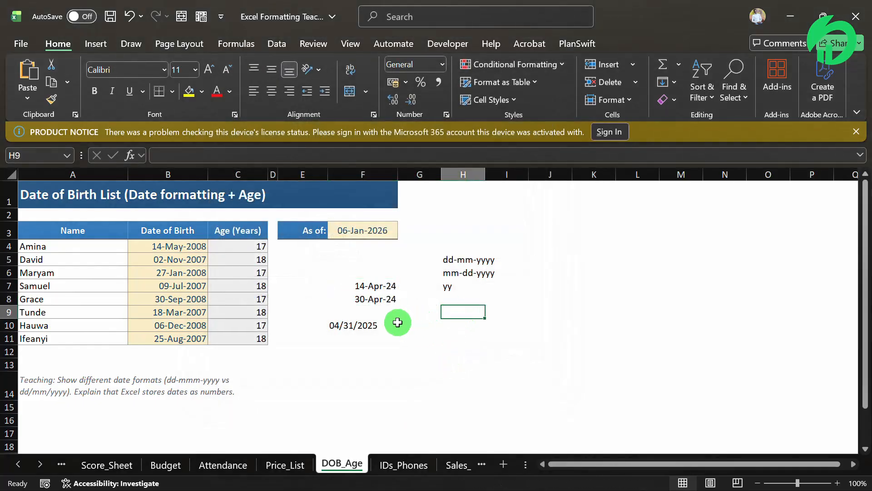